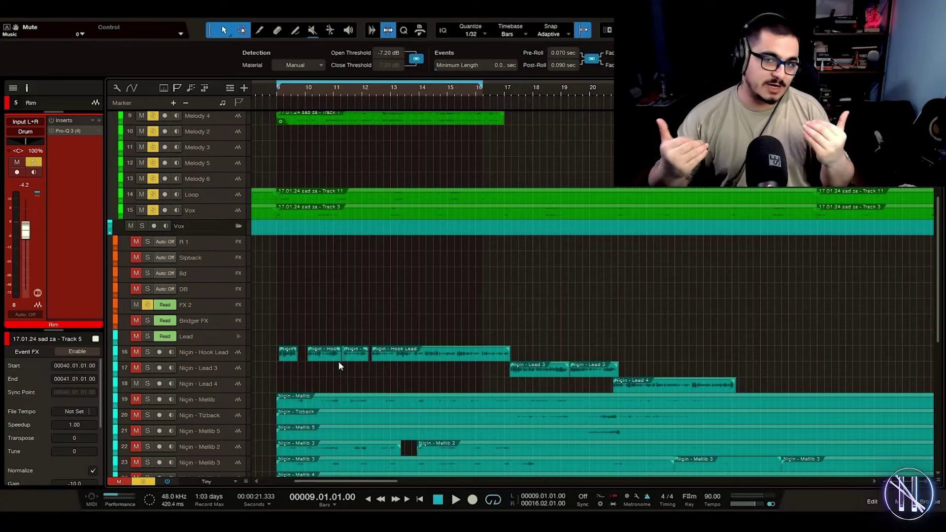
Clear all soloed tracks, then select vocal tracks 19 Niçin - Mellib through 42 GXKxCXN_REC_3 and mute them
click(133, 227)
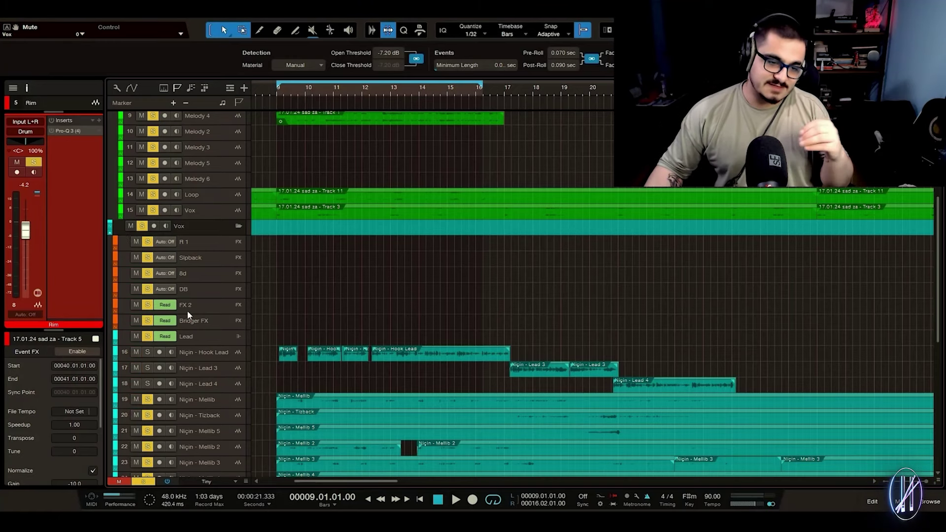
click(143, 481)
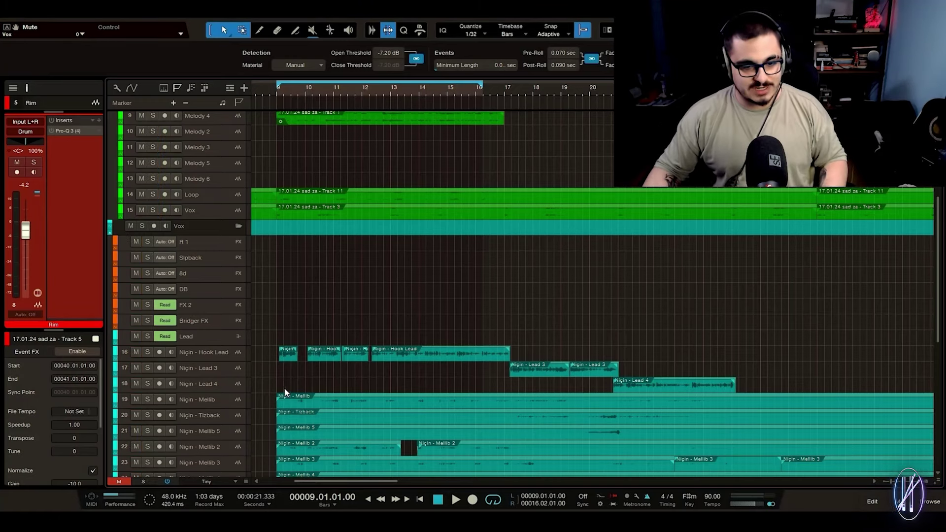
scroll(229, 347, down, 3)
click(229, 345)
scroll(310, 394, down, 5)
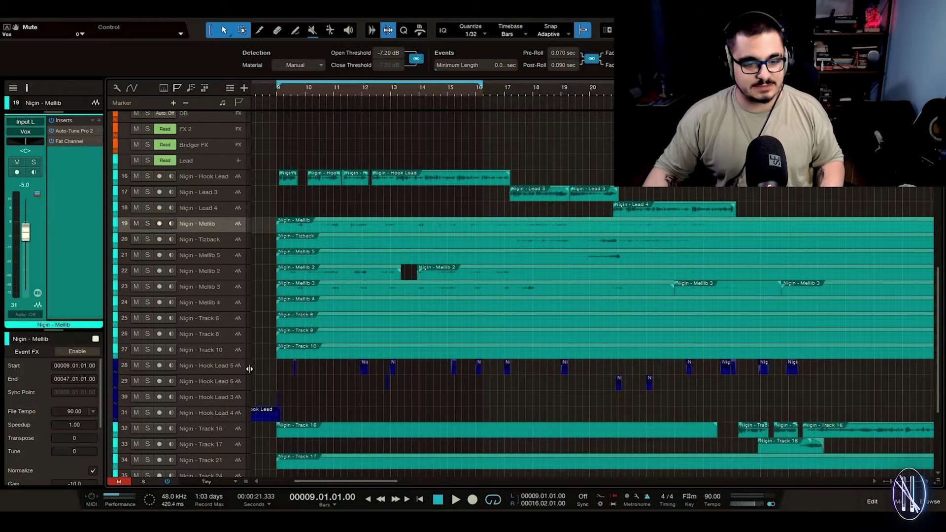
shift+click(236, 352)
scroll(302, 405, down, 4)
shift+click(225, 447)
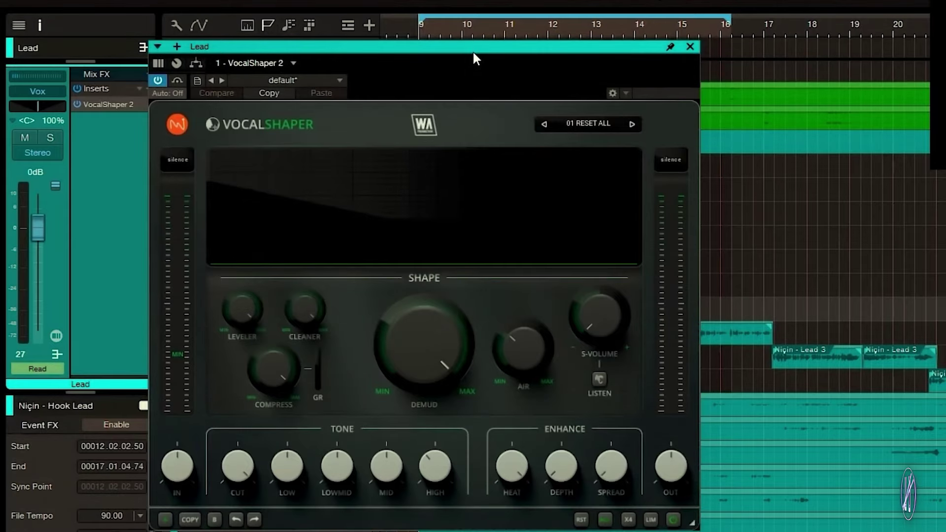
Inspect the Auto-Tune Pro, Saturn 2 and Toneforge inserts on the Niçin - Hook Lead track, and close the plug-in window
mouse_move(473, 53)
mouse_down()
mouse_move(534, 90)
mouse_move(579, 84)
mouse_move(588, 69)
mouse_up()
click(803, 65)
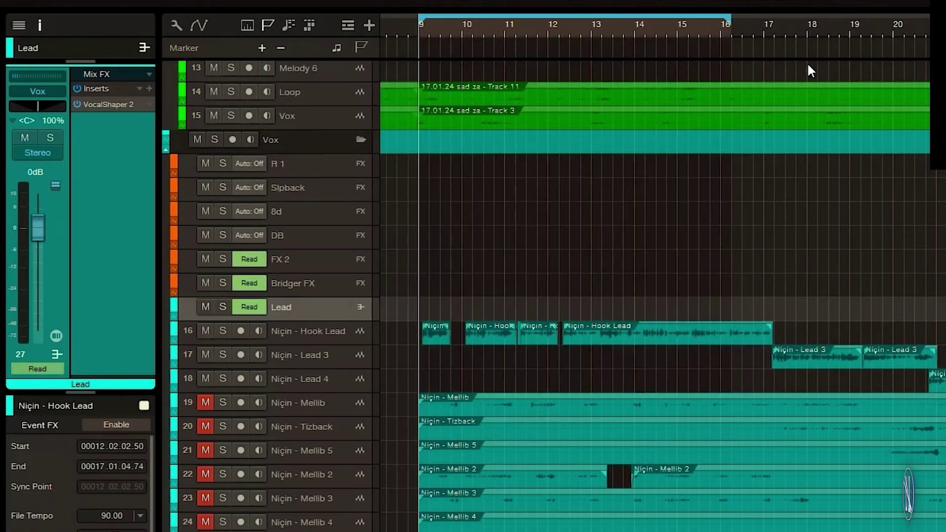
click(312, 332)
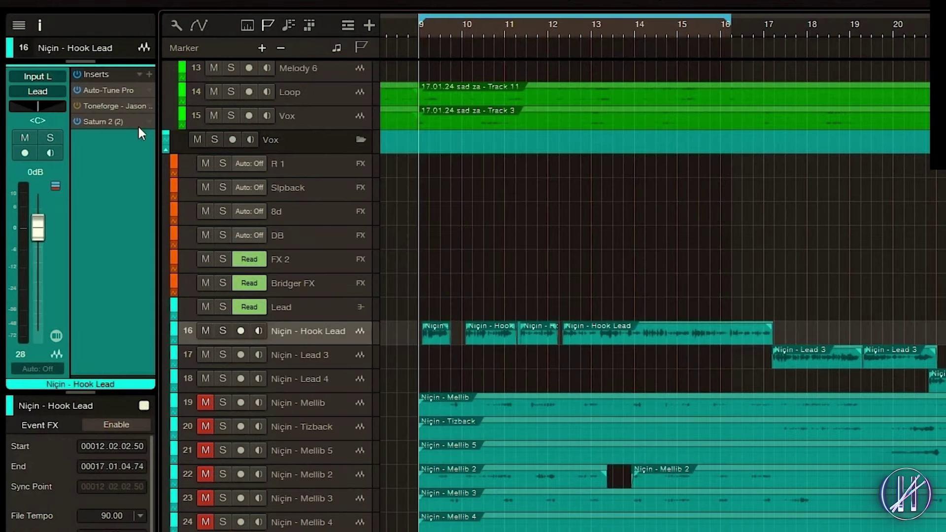
click(110, 90)
click(102, 122)
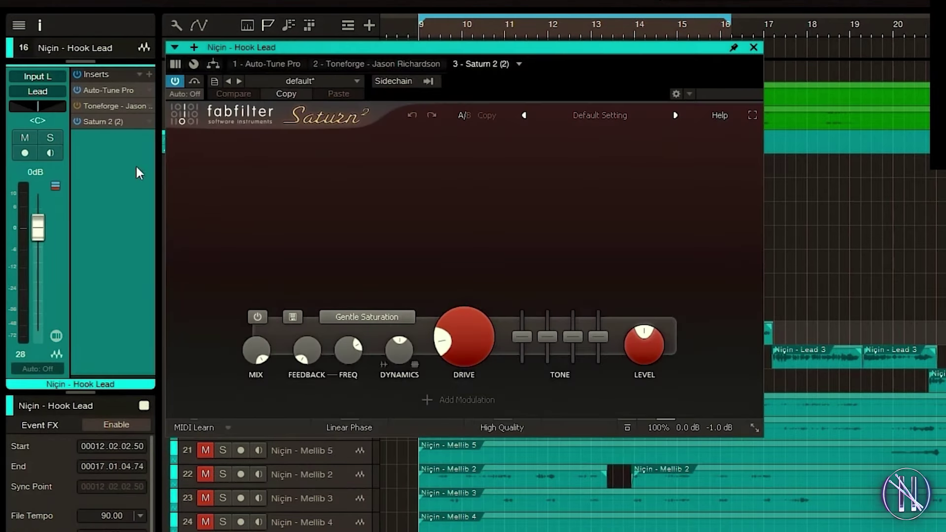
click(141, 106)
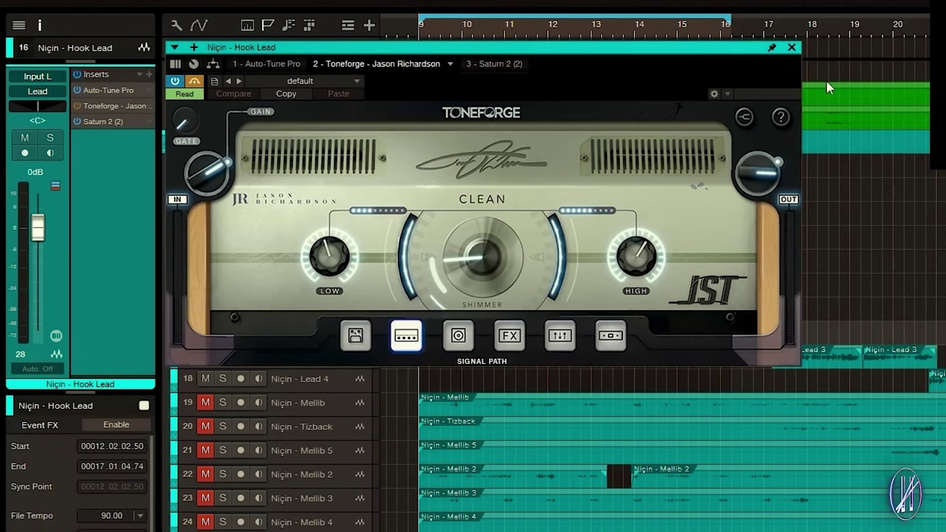
click(791, 48)
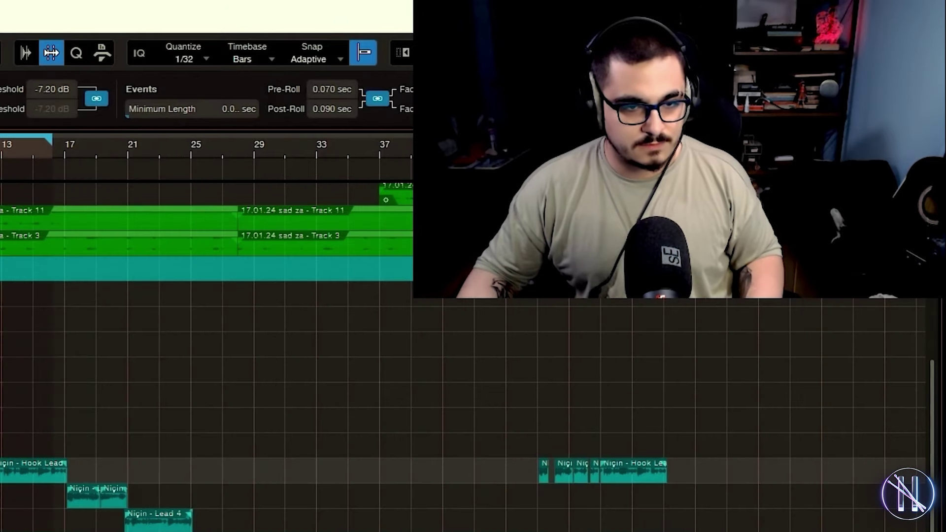
Listen to the lead vocals with the backing vocals muted, stop playback and set the playback position to about bar 13
scroll(3, 494, down, 1)
scroll(2, 494, up, 3)
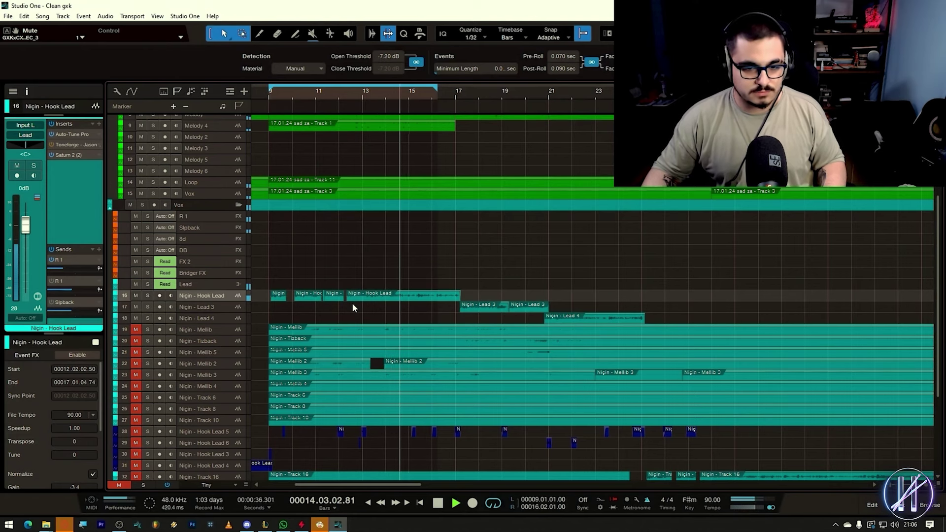
alt+click(456, 95)
key(space)
click(369, 93)
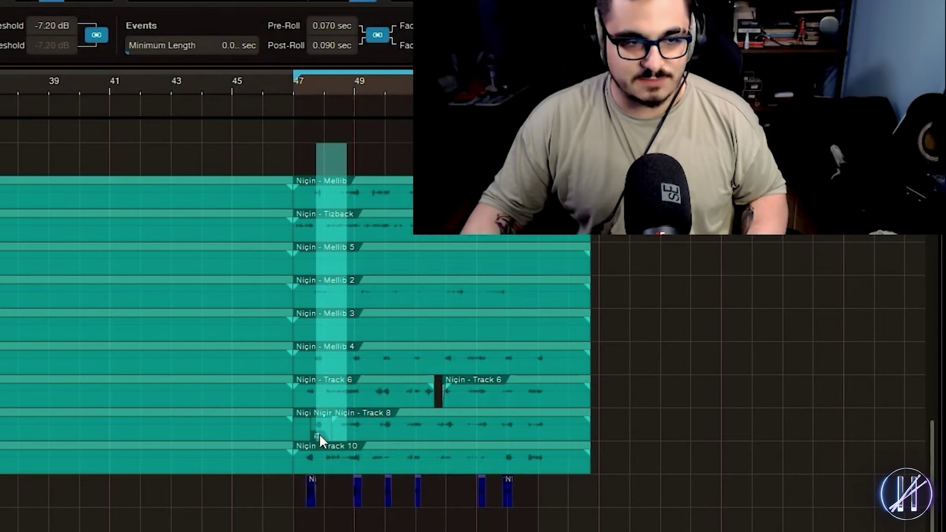
Set the playback position just before bar 47 and review the backing vocal layers of the final hook
drag(319, 434, 319, 434)
click(286, 87)
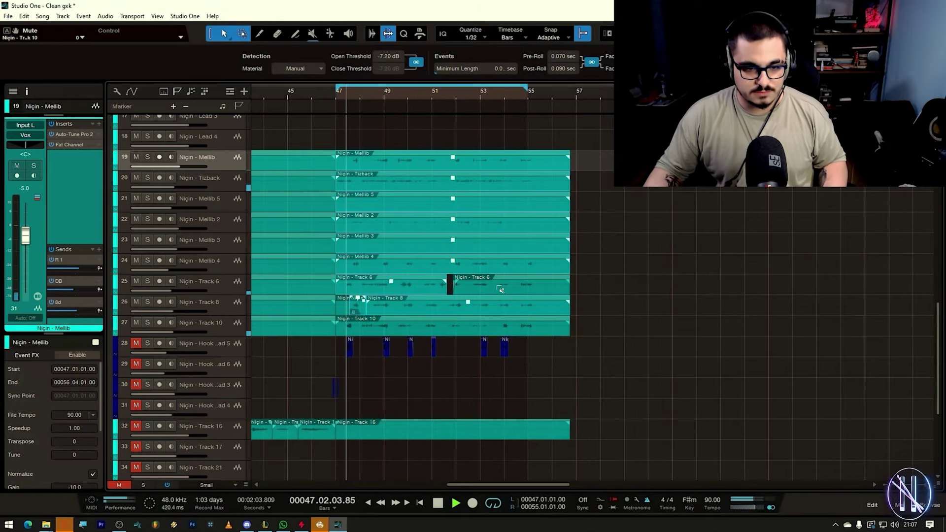
scroll(499, 289, down, 2)
scroll(494, 287, up, 4)
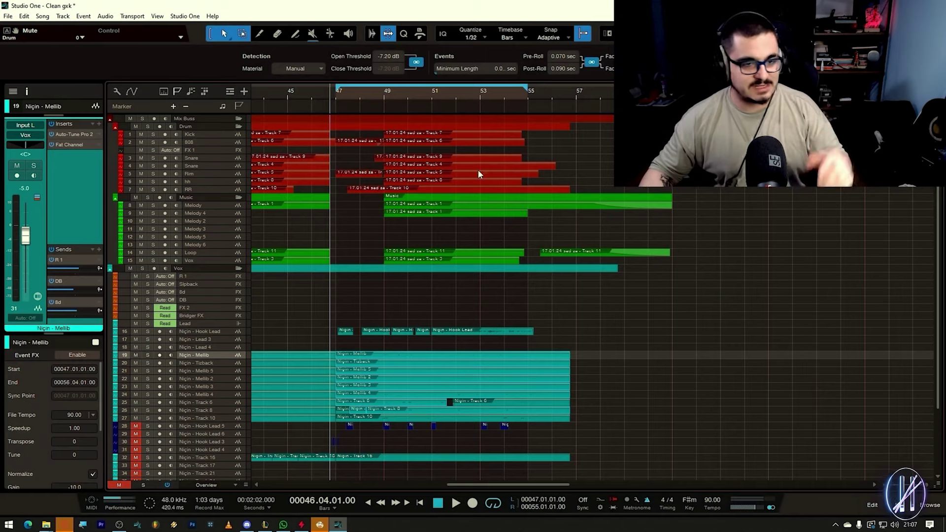
Turn off looping, set the playback position to bar 44.4 and box-select the drum events across bars 47 and 48
scroll(313, 157, up, 3)
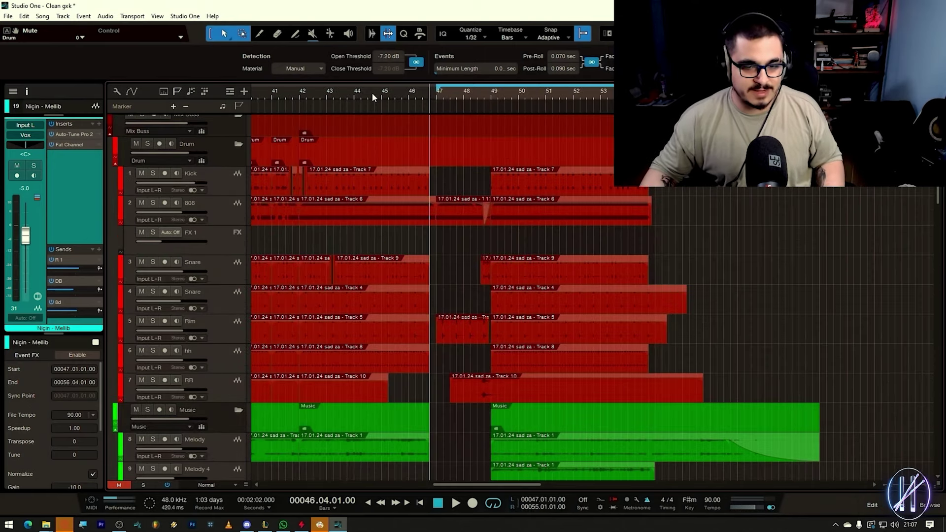
click(373, 94)
key(slash)
scroll(396, 131, down, 3)
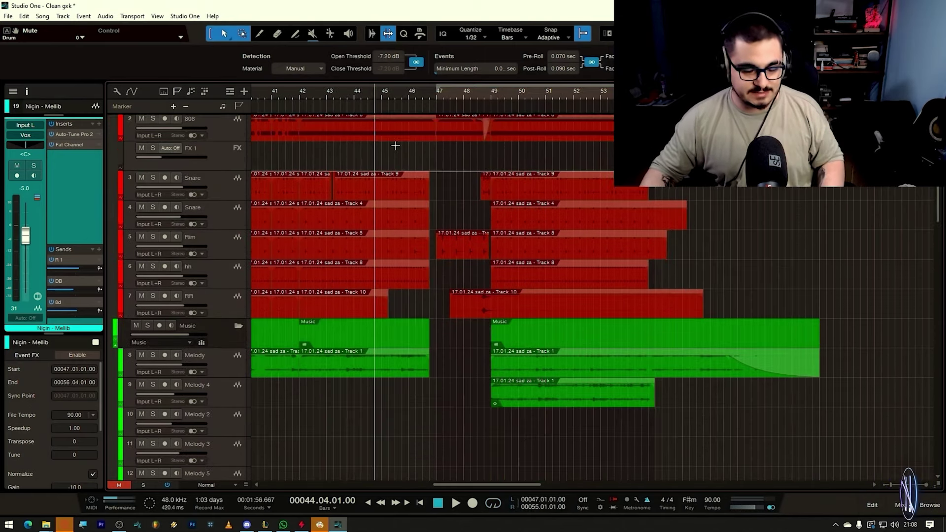
scroll(477, 207, up, 3)
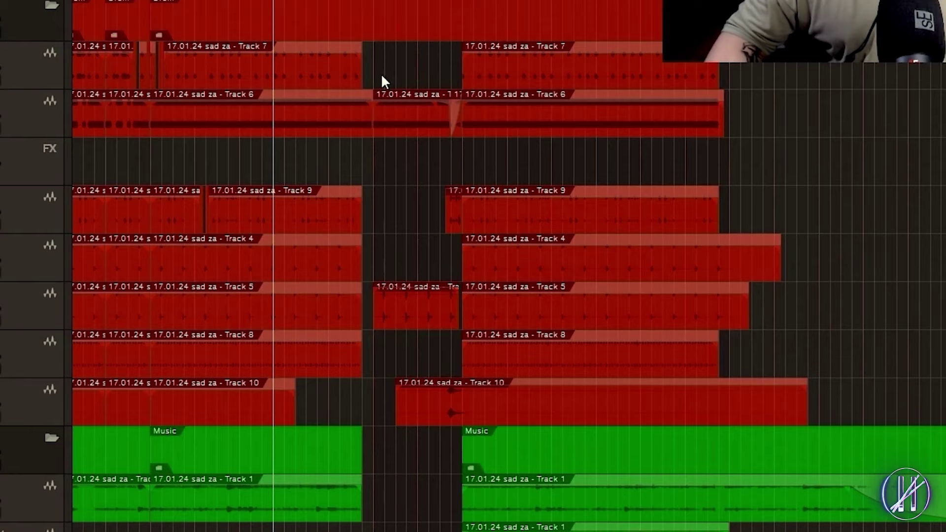
drag(441, 195, 493, 421)
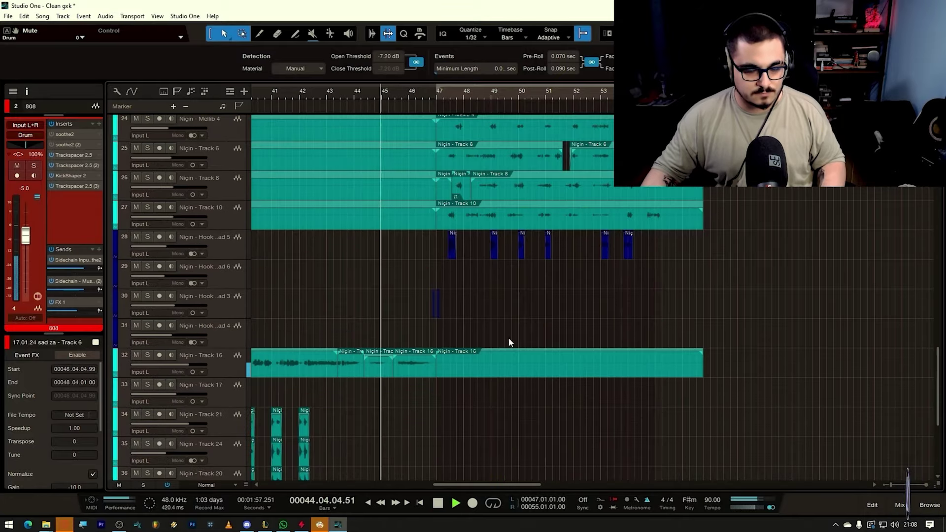
scroll(510, 339, up, 5)
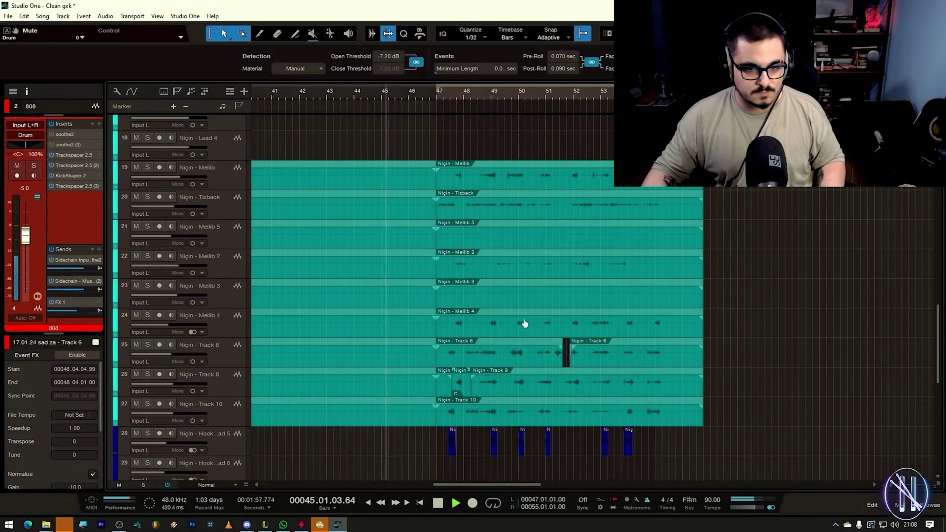
Play the transition from bar 44.4 into the final hook while viewing all the vocal layers, and stop playback
scroll(524, 320, down, 1)
scroll(413, 317, down, 3)
scroll(413, 317, down, 2)
key(e)
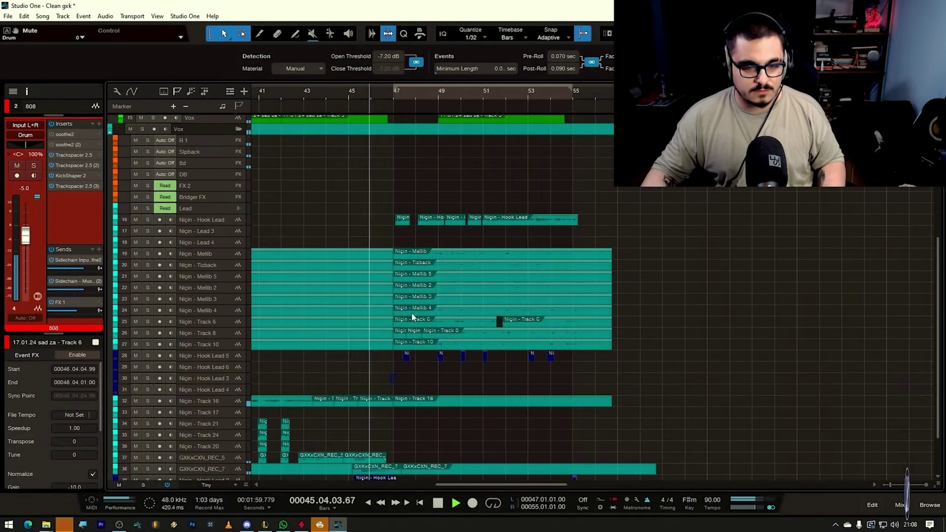
scroll(412, 312, up, 3)
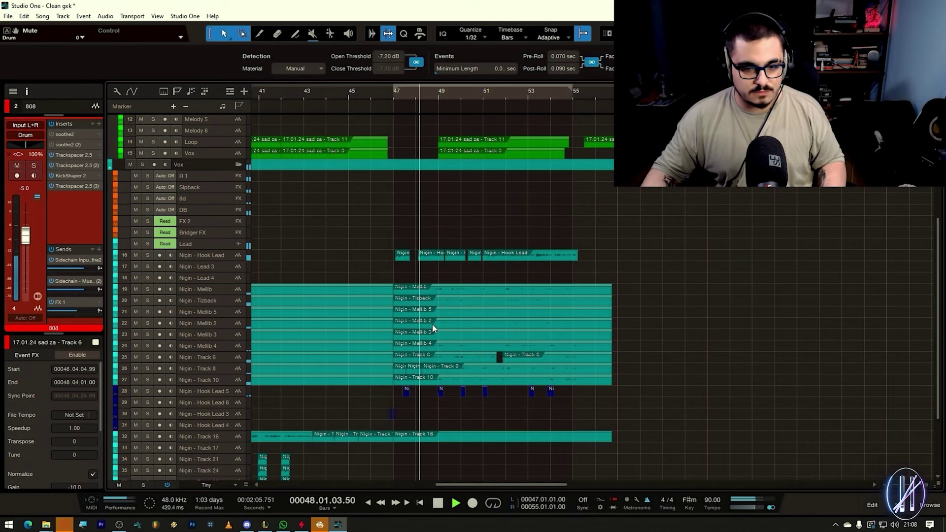
key(space)
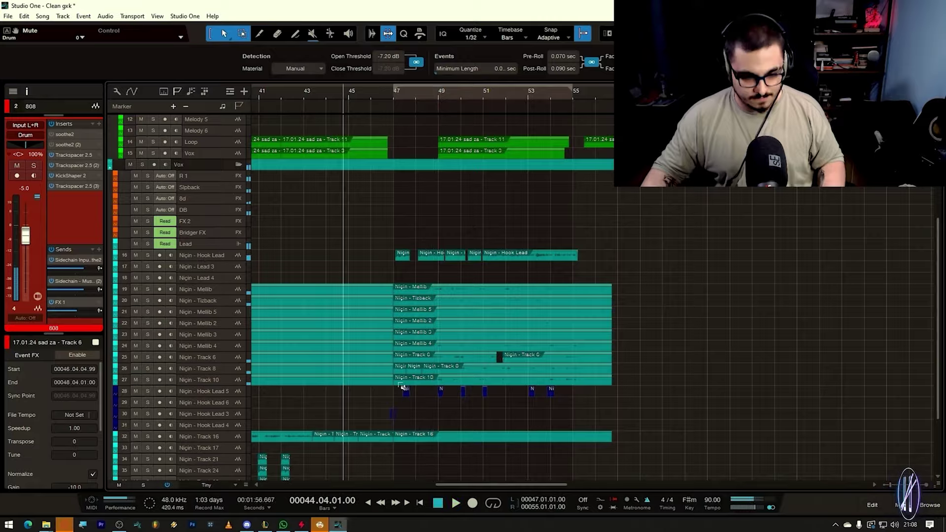
Audition the chopped clips around bar 47 on the Niçin - Hook Lead 3 track in solo and within the full mix
scroll(394, 410, up, 10)
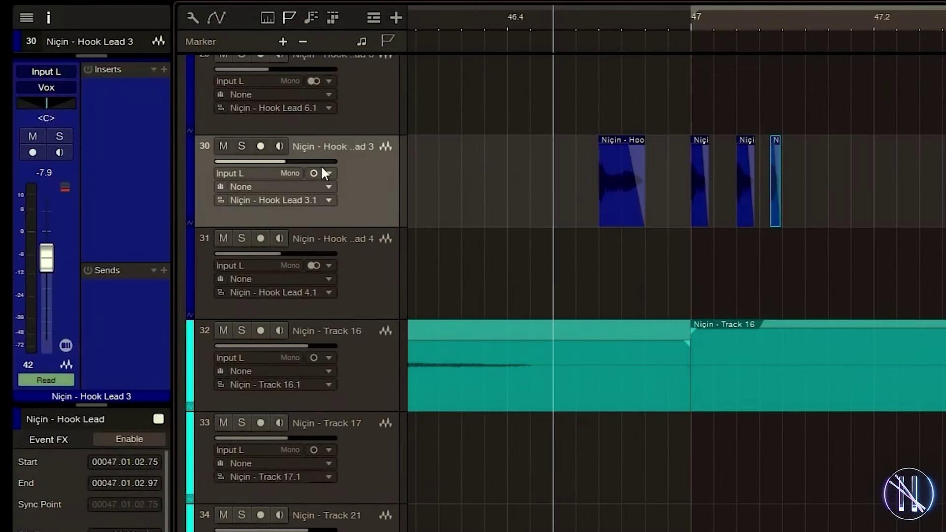
click(239, 150)
key(space)
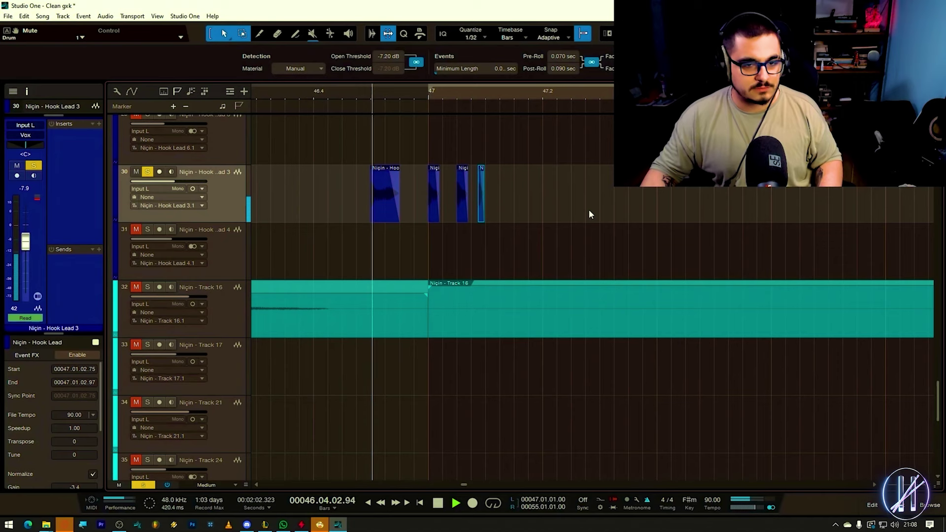
key(space)
click(242, 147)
key(space)
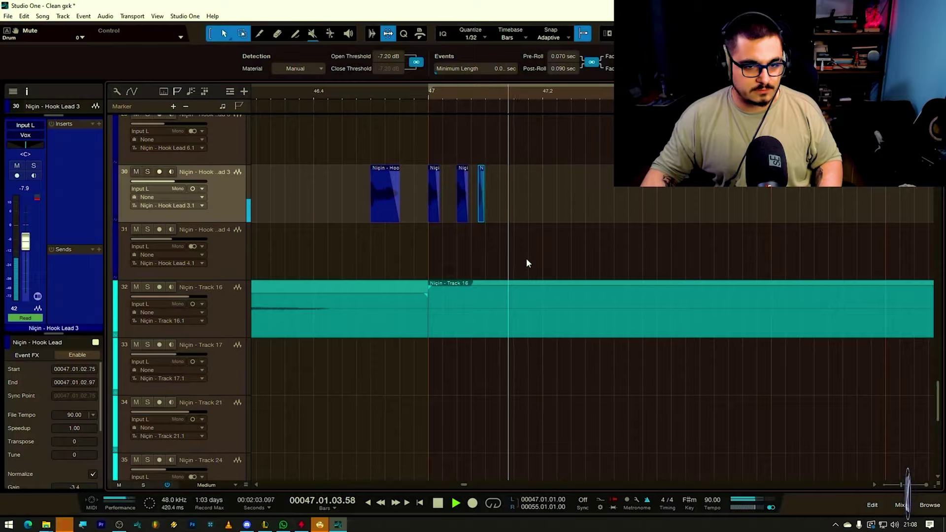
Solo the Niçin - Hook Lead 5 track and select its first clip after bar 47
scroll(607, 268, up, 3)
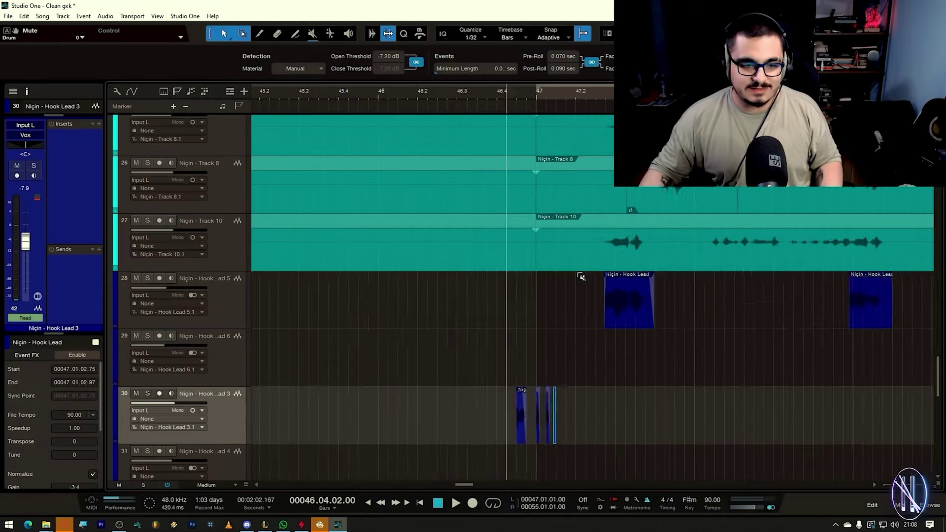
scroll(582, 277, right, 2)
scroll(727, 290, up, 2)
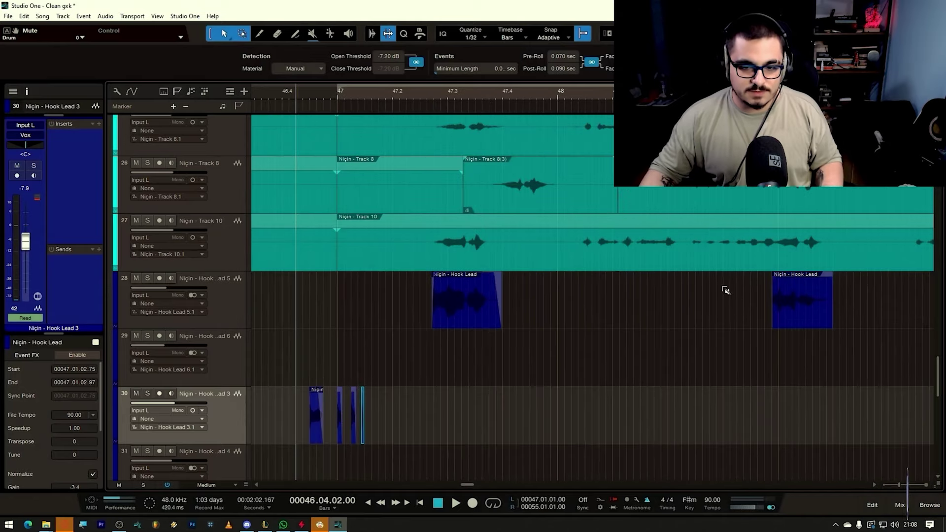
click(148, 280)
scroll(423, 311, down, 3)
click(423, 312)
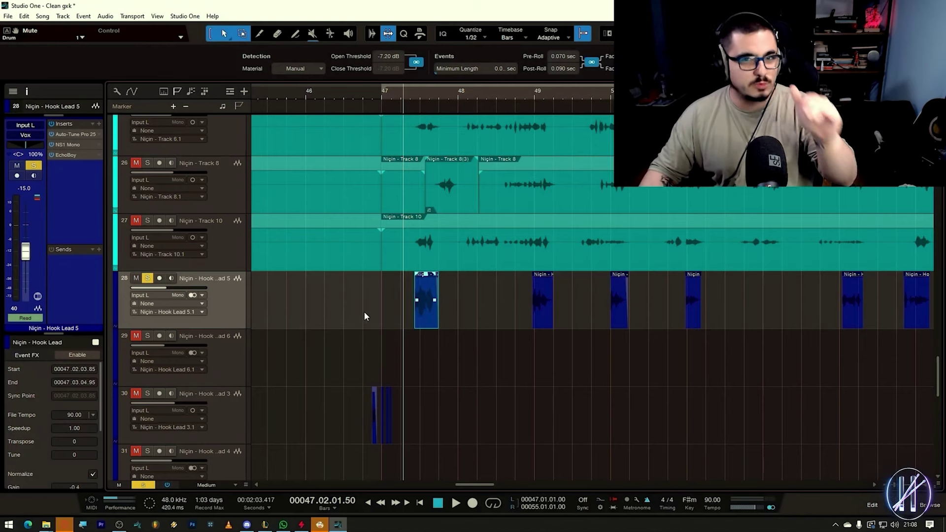
Inspect the EchoBoy insert on Niçin - Hook Lead 5, close it, and listen to the clips in the mix
click(59, 156)
drag(548, 134, 146, 199)
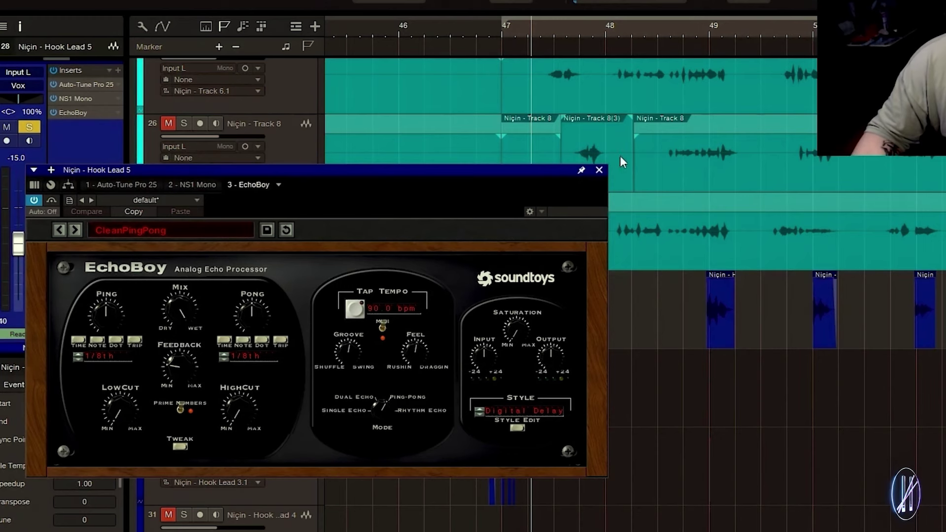
click(598, 170)
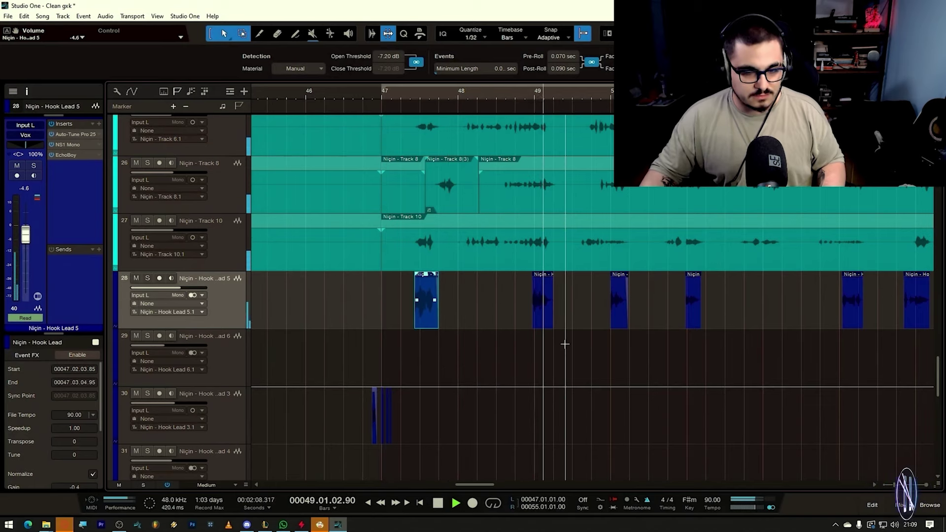
key(space)
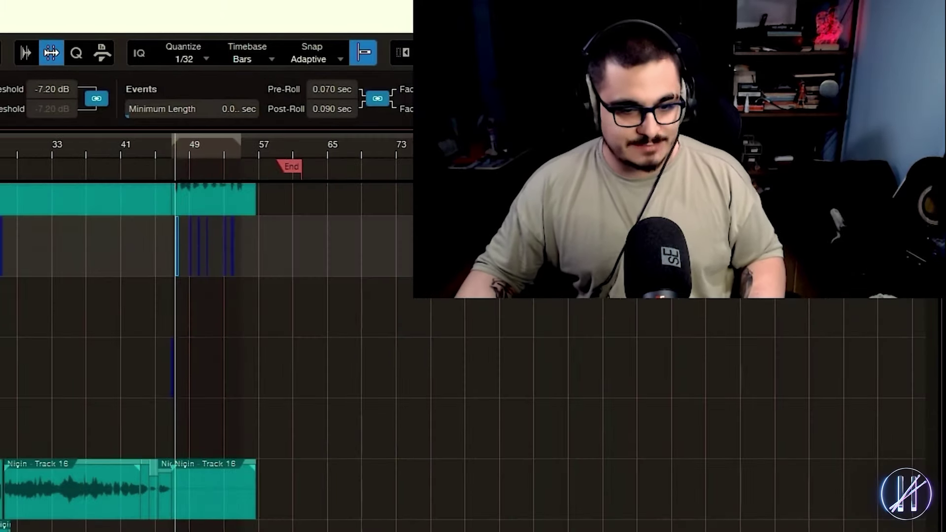
Select the Niçin - Hook Lead track and set the playback position to bar 53
scroll(507, 351, down, 1)
scroll(507, 351, up, 5)
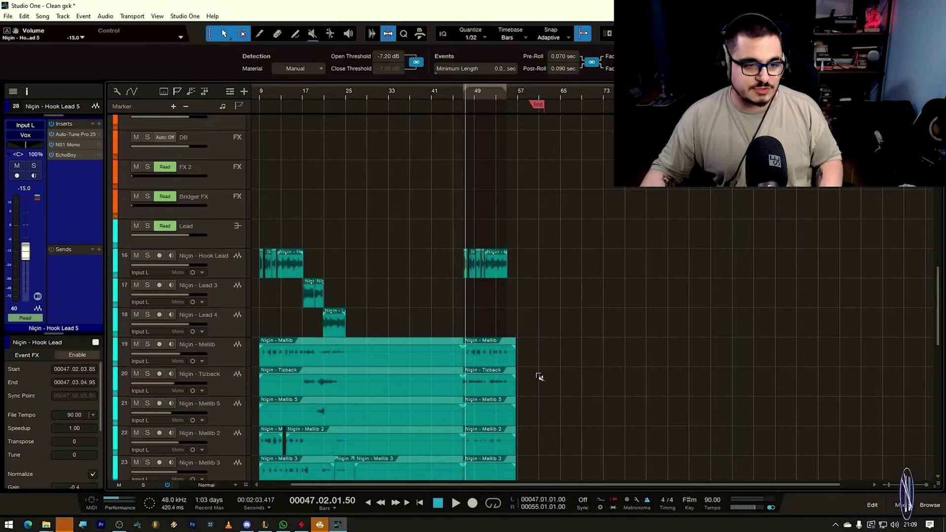
scroll(537, 375, up, 4)
click(231, 264)
scroll(447, 276, up, 6)
click(436, 97)
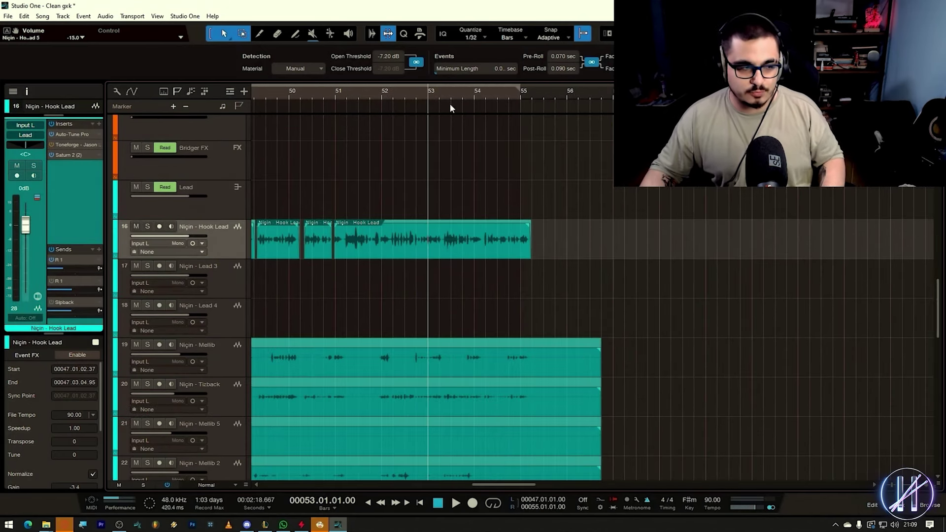
Open the Toneforge insert on Niçin - Hook Lead, move its window aside, review the track's automation around bars 53–54, and close the plug-in
scroll(477, 173, up, 3)
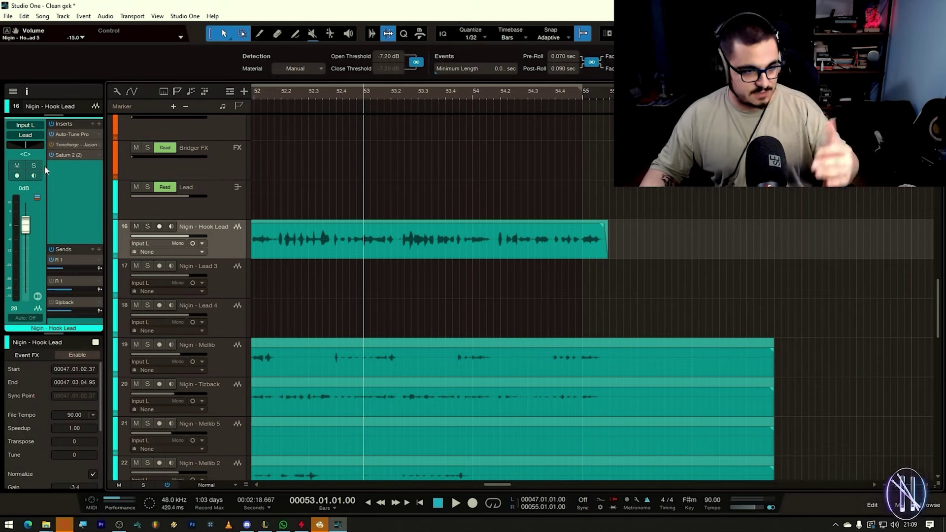
click(76, 144)
drag(387, 110, 351, 241)
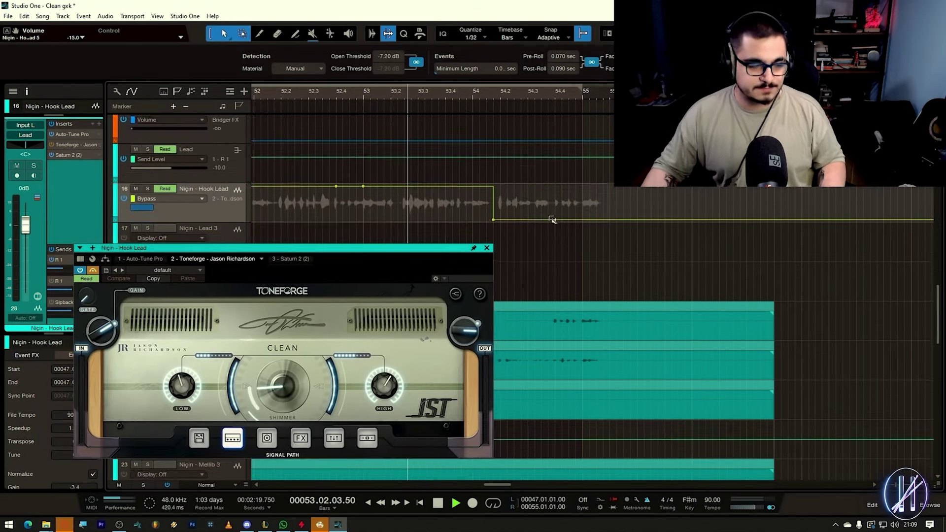
scroll(550, 219, down, 2)
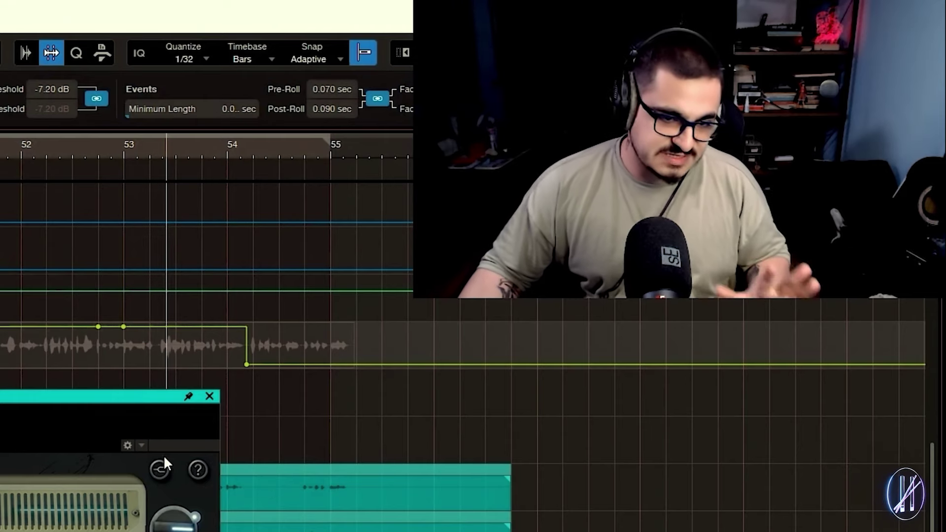
click(210, 396)
Review the automation lanes of the vocal tracks and set the playback position to bar 39.4, before the GXKxCXN_REC_5 pan automation
scroll(212, 423, up, 10)
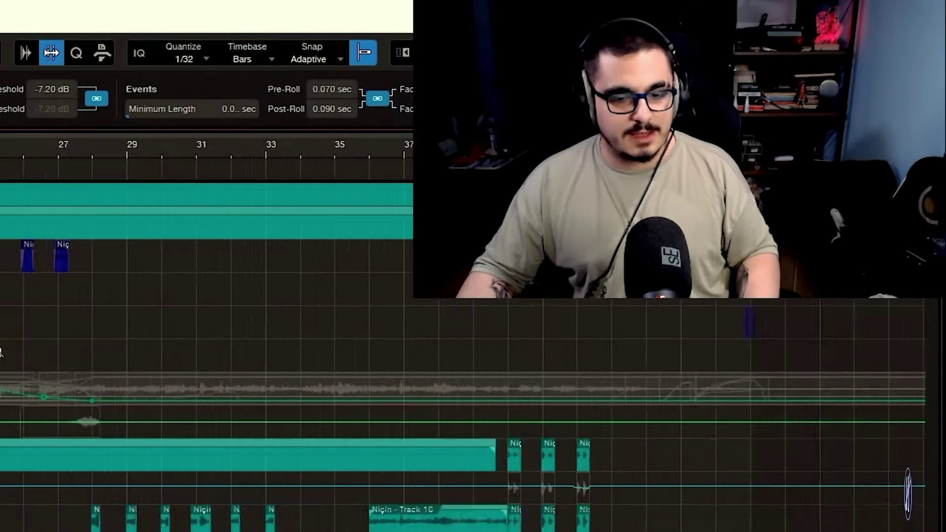
scroll(1, 352, down, 3)
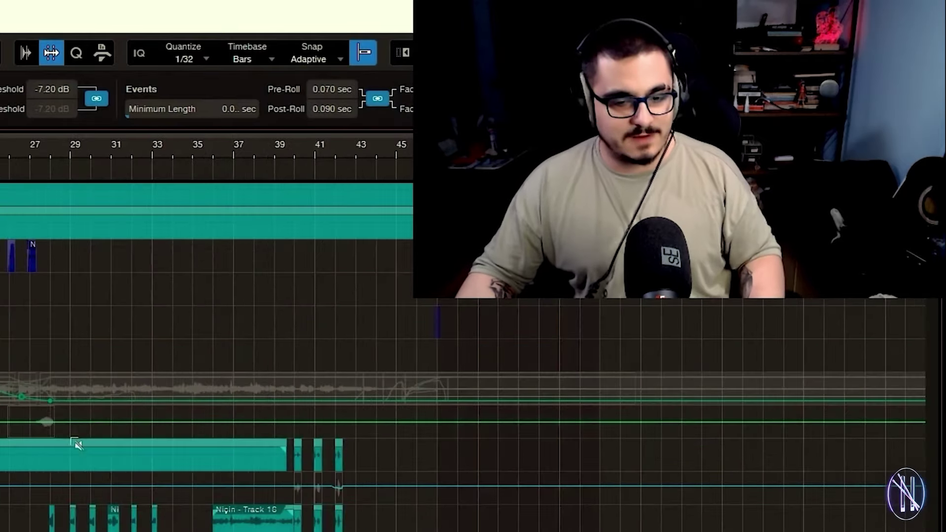
scroll(36, 466, up, 3)
scroll(402, 391, down, 4)
scroll(402, 394, up, 4)
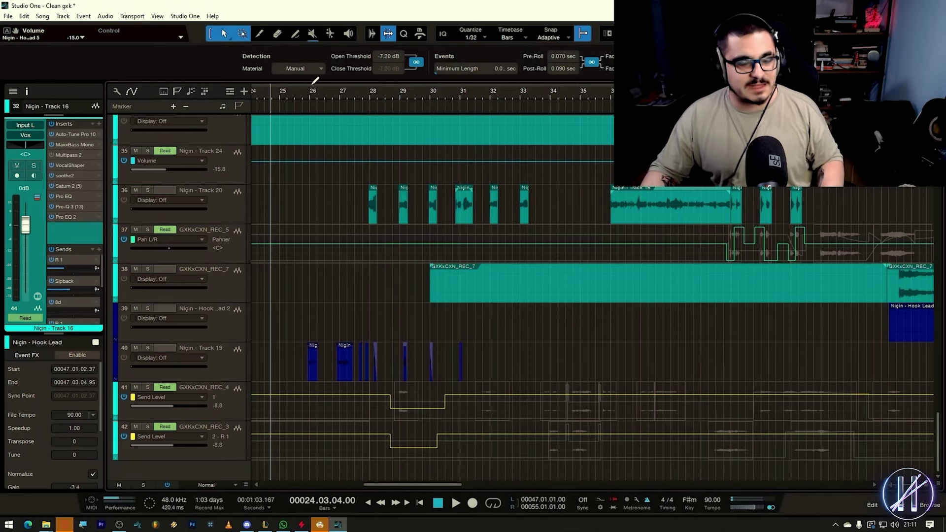
click(302, 93)
click(724, 94)
scroll(456, 216, up, 4)
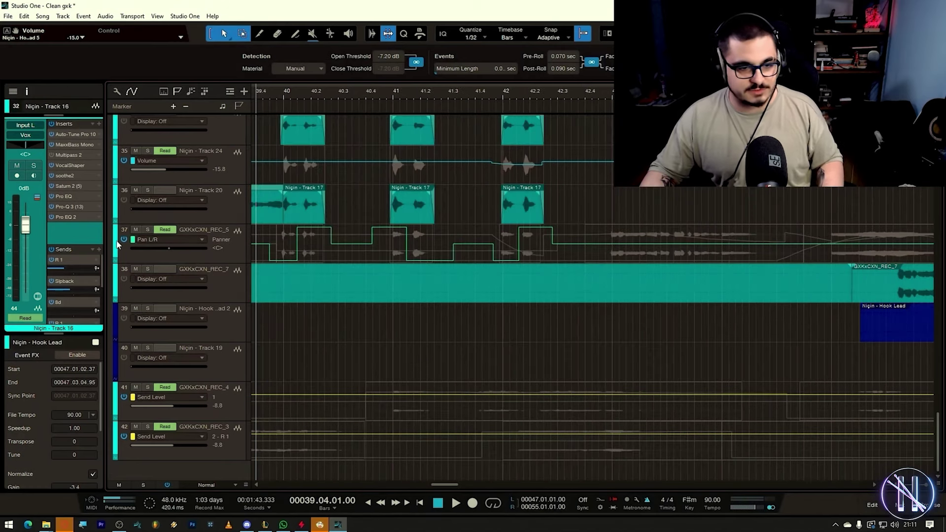
Audition the GXKxCXN_REC_5 pan automation by playing the section from bar 39.4
click(147, 230)
key(space)
scroll(446, 311, down, 3)
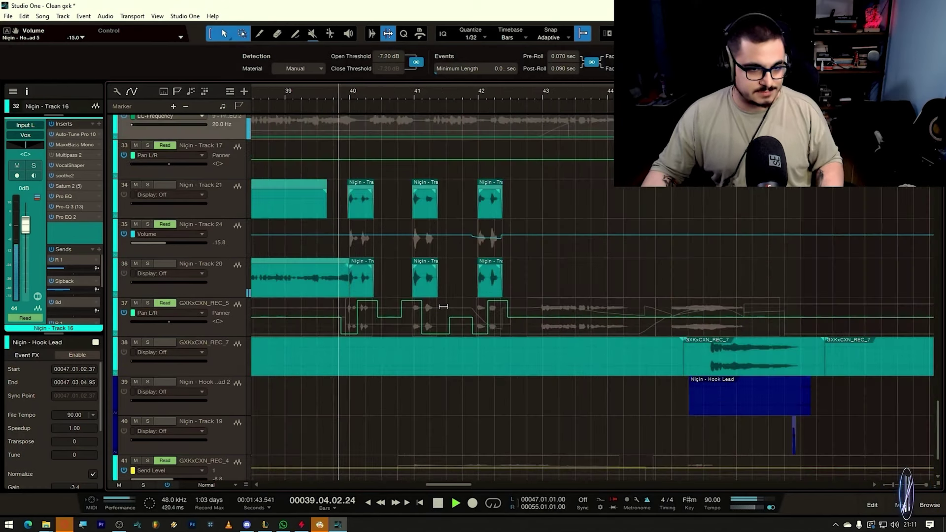
scroll(446, 310, down, 2)
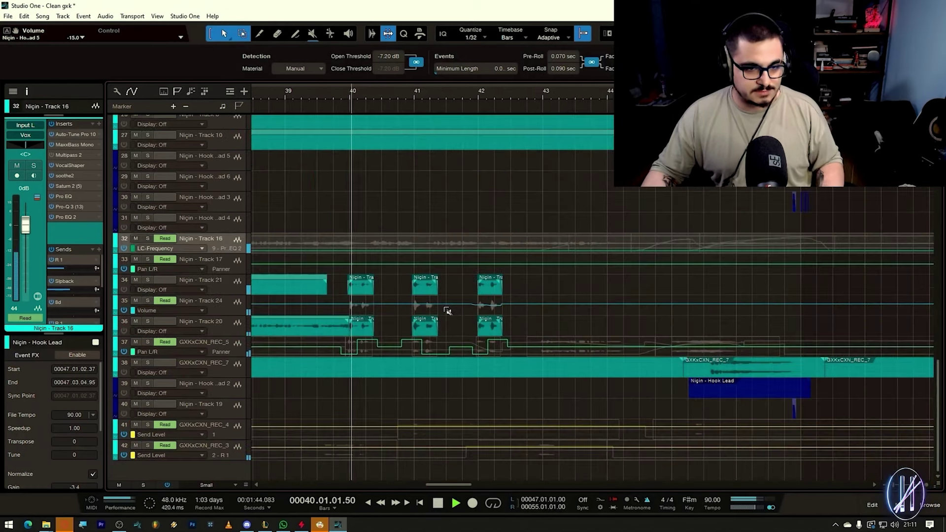
Stop playback, select Niçin - Track 24, open its Toneforge - Jason Richardson insert to review the amp settings, and close the plug-in
key(e)
key(space)
click(229, 289)
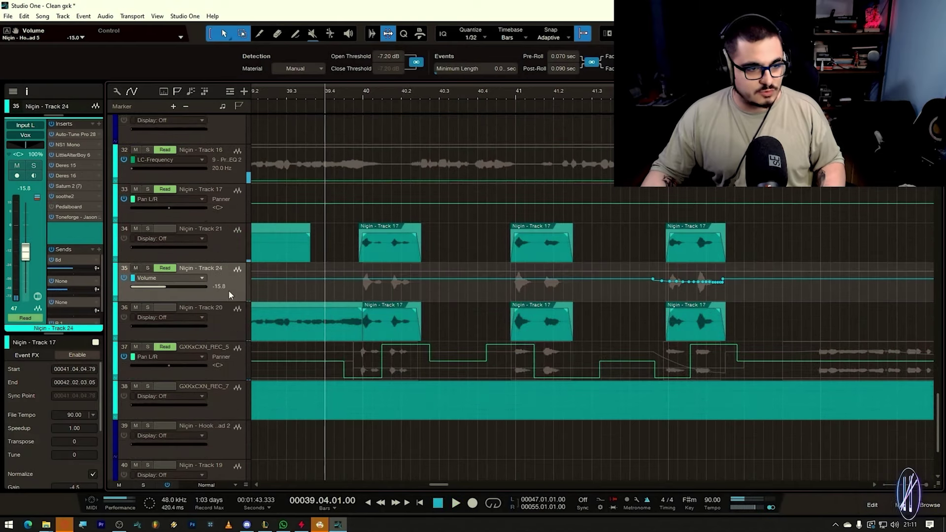
click(78, 217)
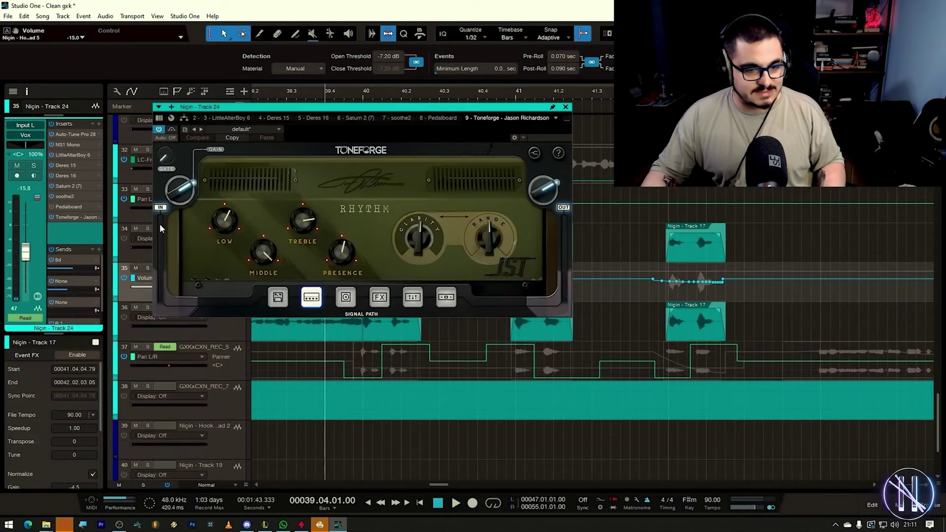
click(566, 108)
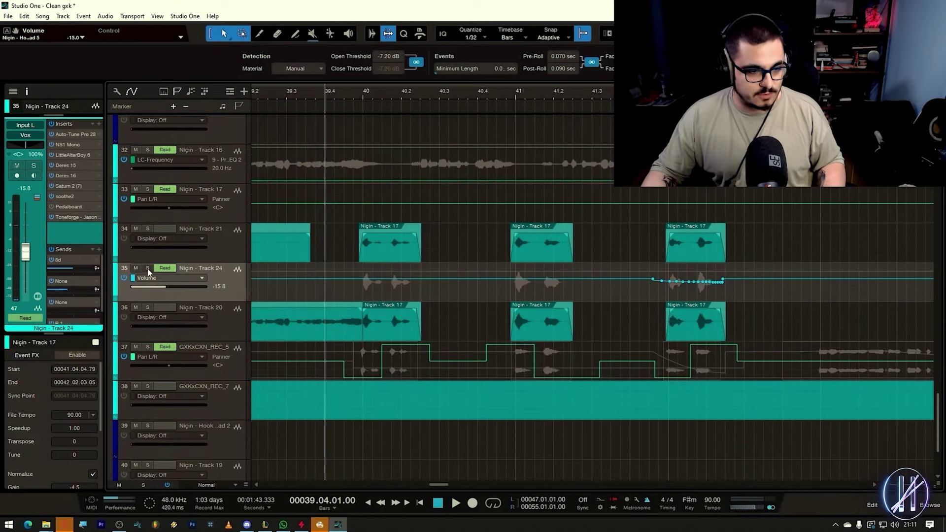
Audition Niçin - Track 24 in solo from bar 39.4 with its volume raised to -0.8 dB, and end the solo
key(space)
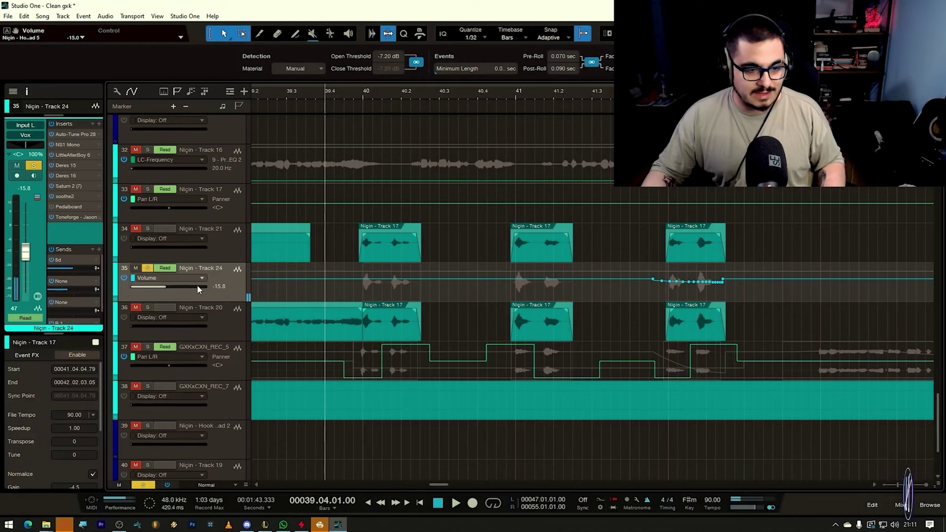
key(space)
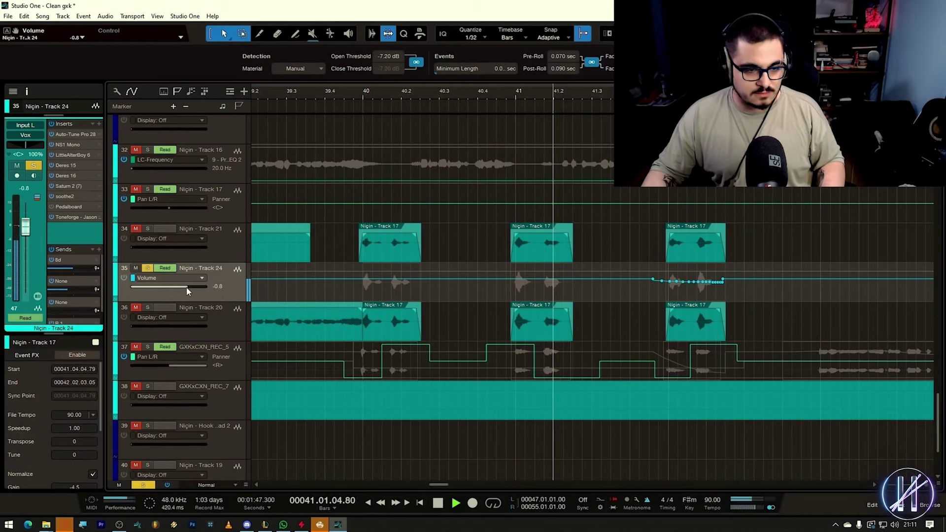
key(space)
click(147, 269)
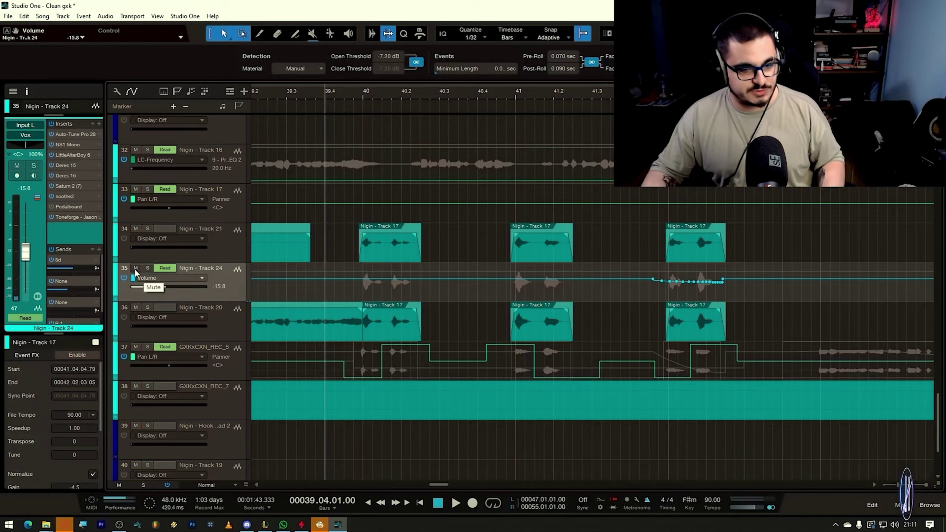
Mute Niçin - Track 24 and audition the section from bar 39.4 without that layer
click(135, 269)
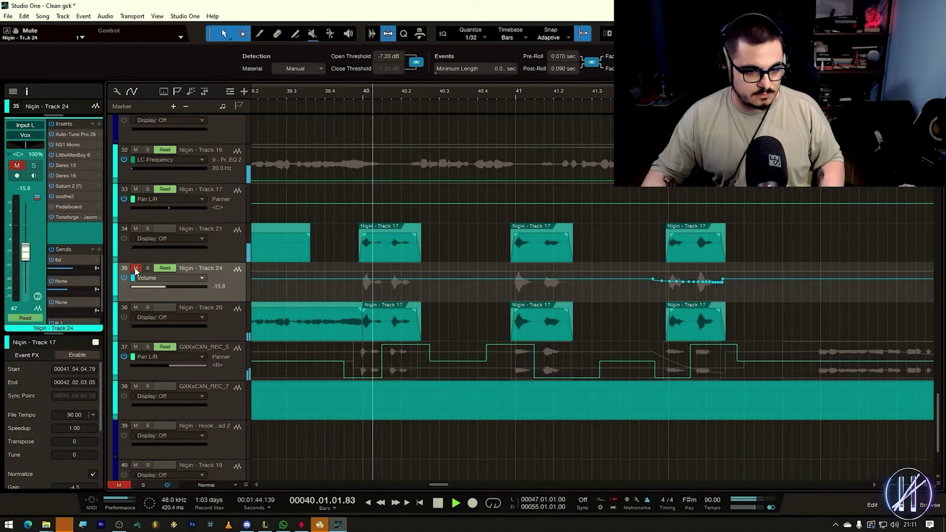
key(space)
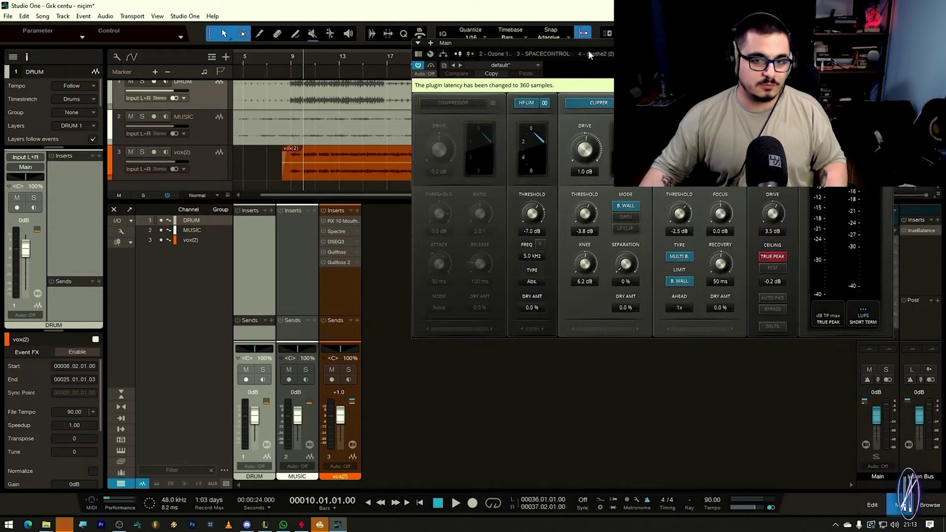
Move the TDR Limiter 6 GE window aside, review its peak limiter, output and meter sections, and close the plug-in
drag(589, 51, 276, 139)
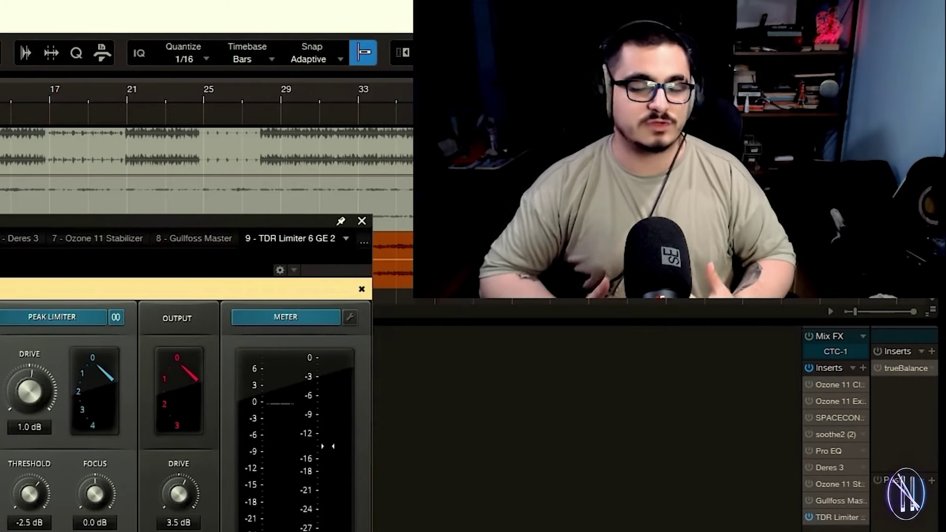
click(365, 222)
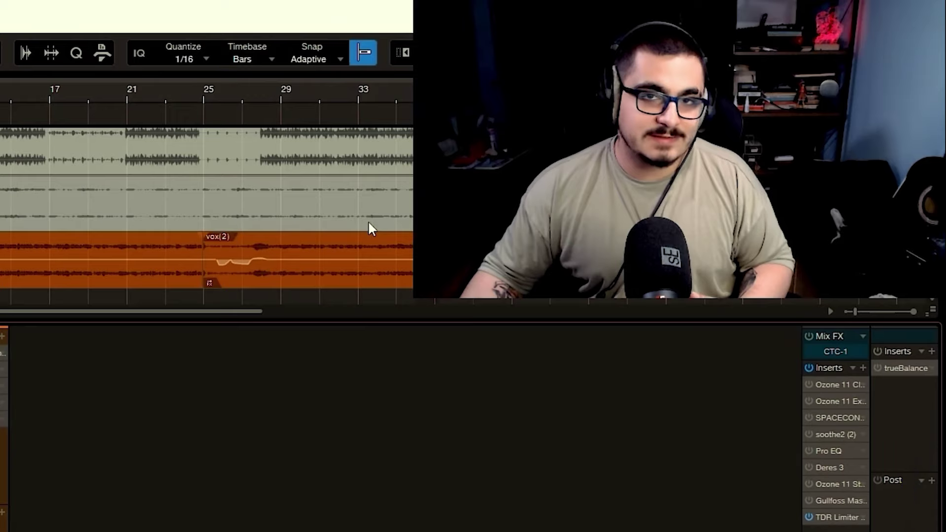